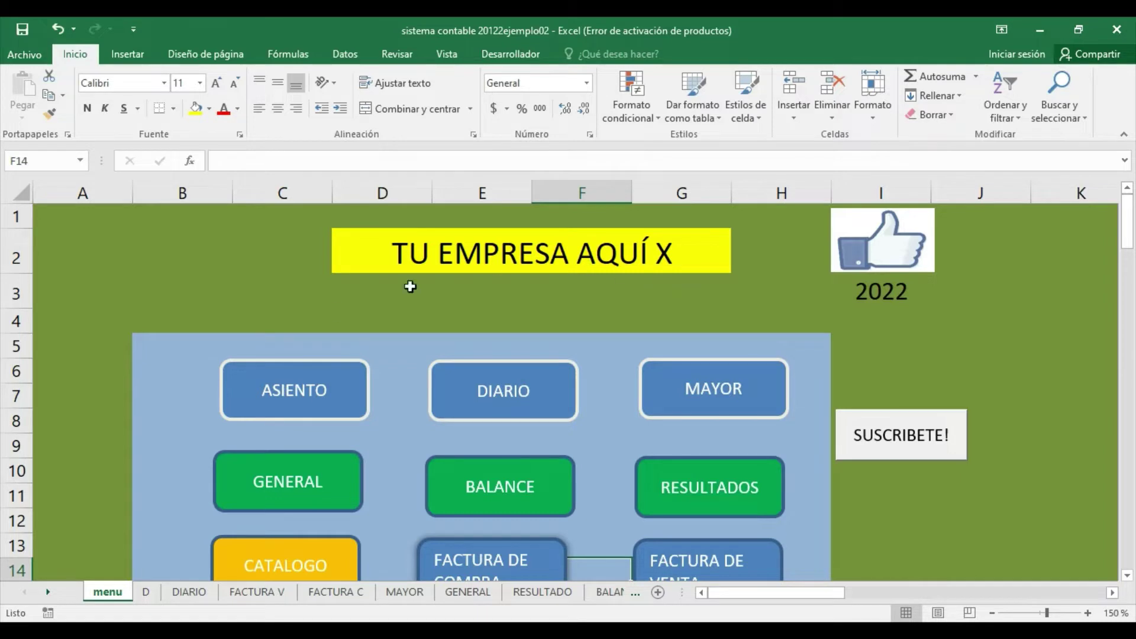
Select the TU EMPRESA AQUÍ title cell and then cell D3 on the menu sheet
click(474, 259)
click(406, 290)
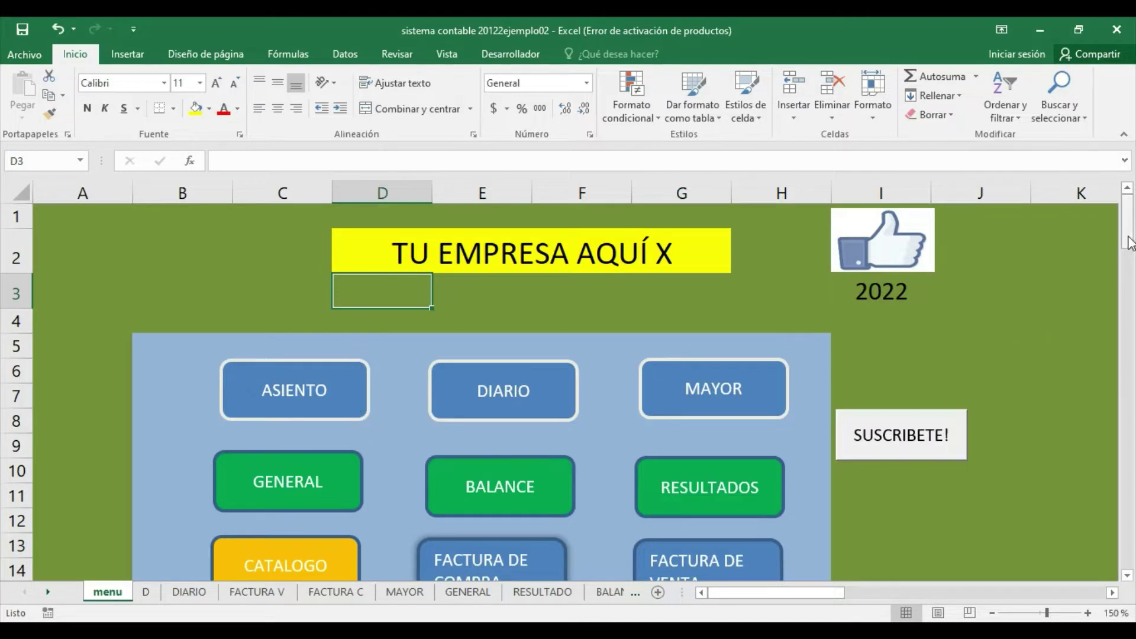
mouse_move(1129, 236)
mouse_down()
mouse_move(1129, 250)
mouse_move(1129, 234)
mouse_up()
Test the menu links to the ASIENTO form, DIARIO and LIBRO MAYOR sheets, returning to the menu each time
click(145, 592)
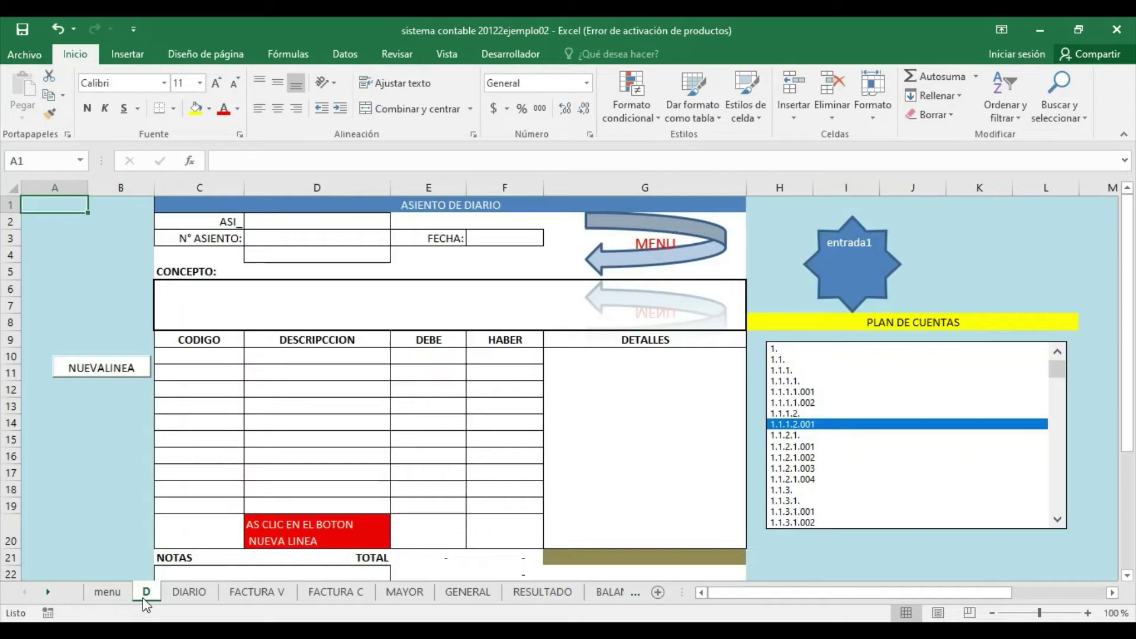
click(104, 595)
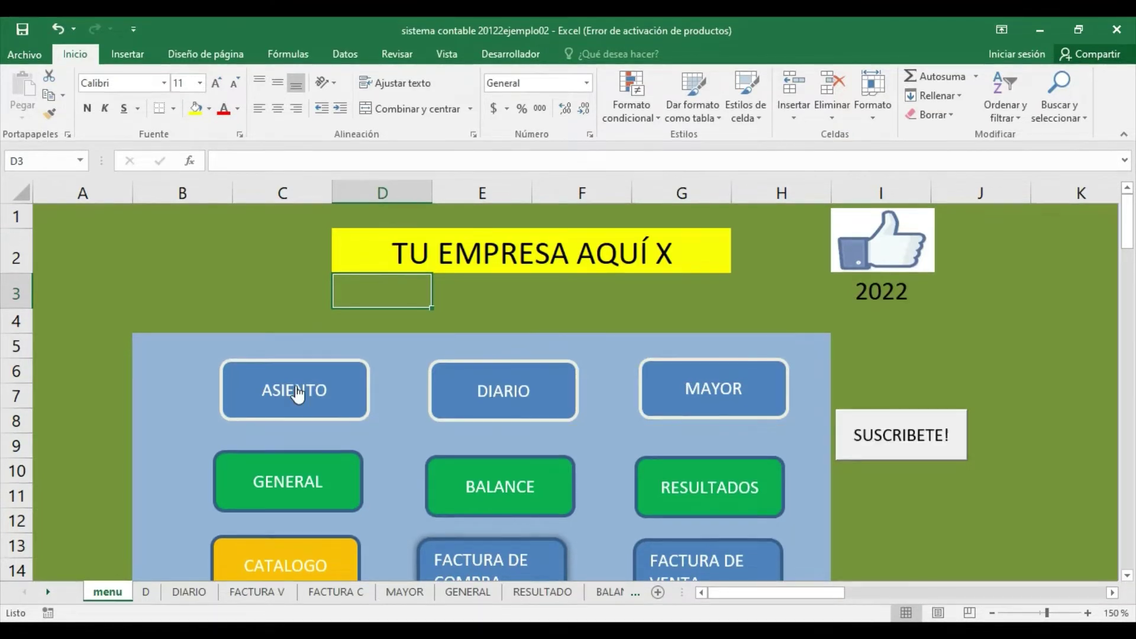
click(296, 386)
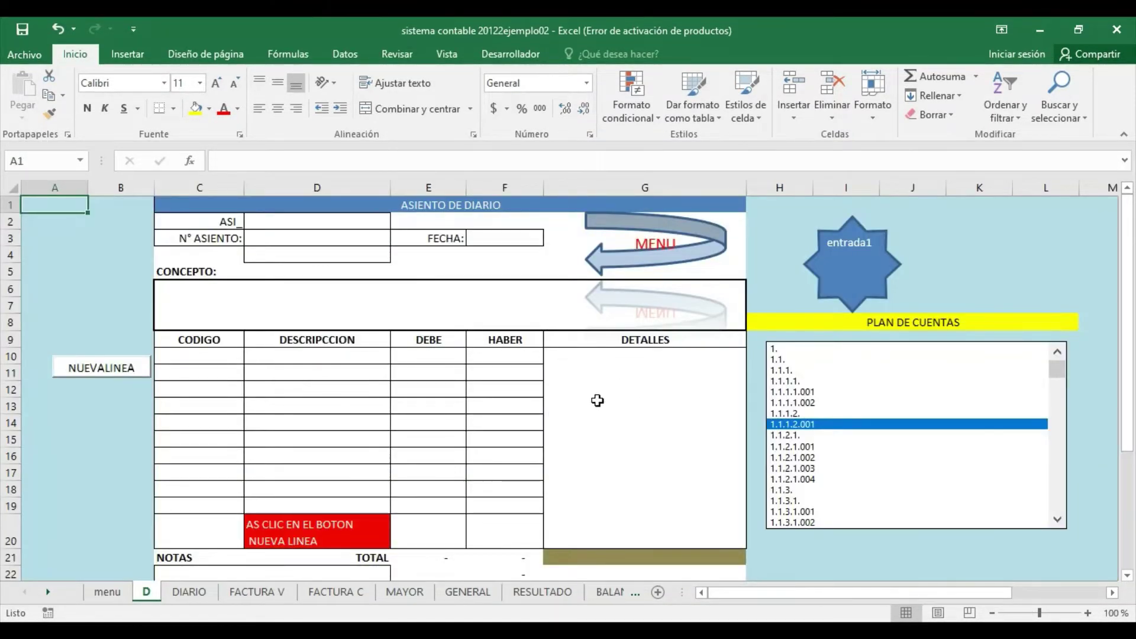
click(859, 276)
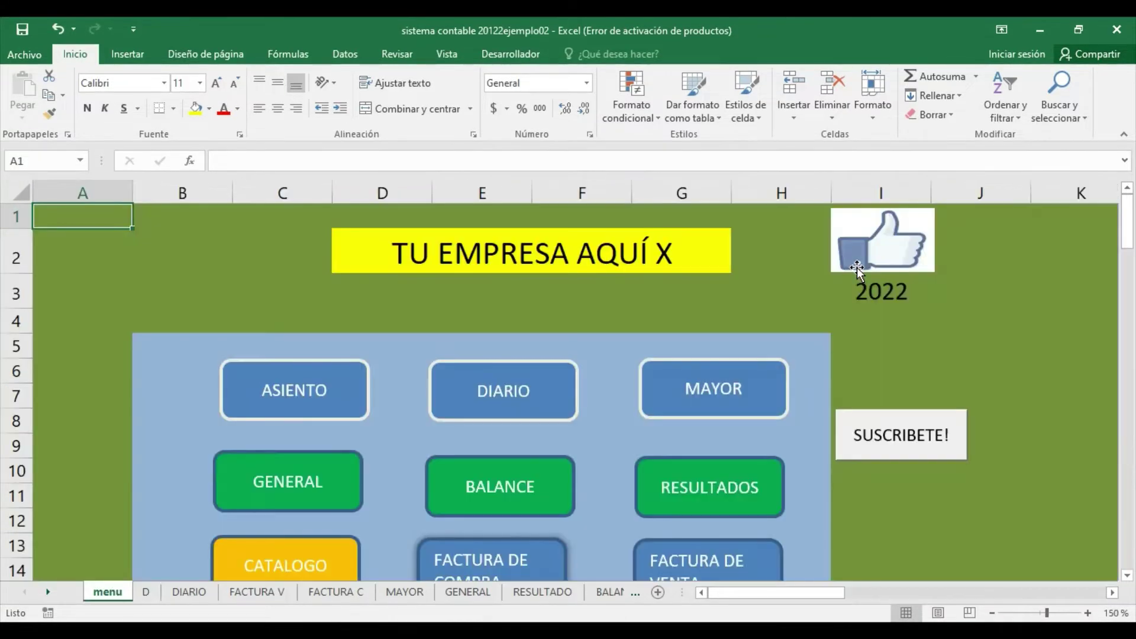
click(479, 405)
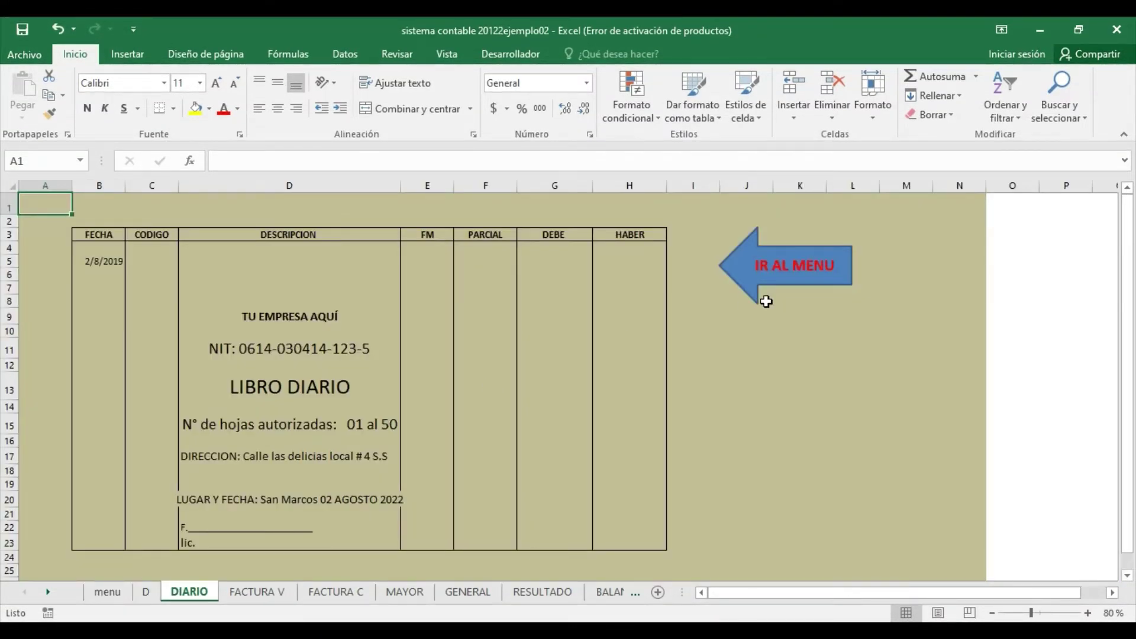
click(778, 285)
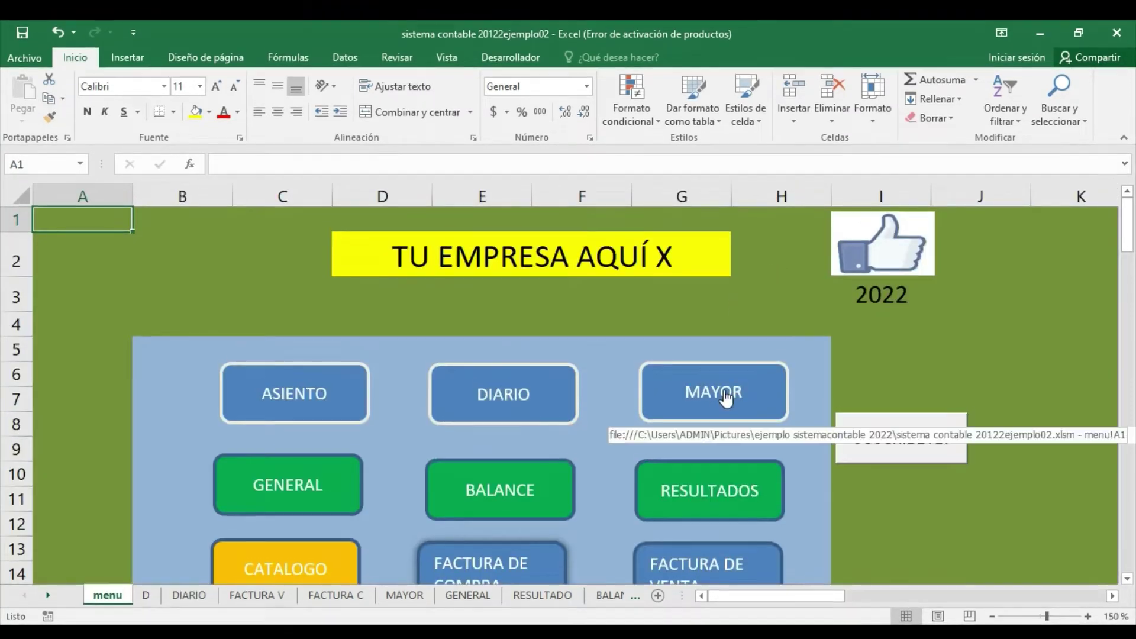
click(733, 406)
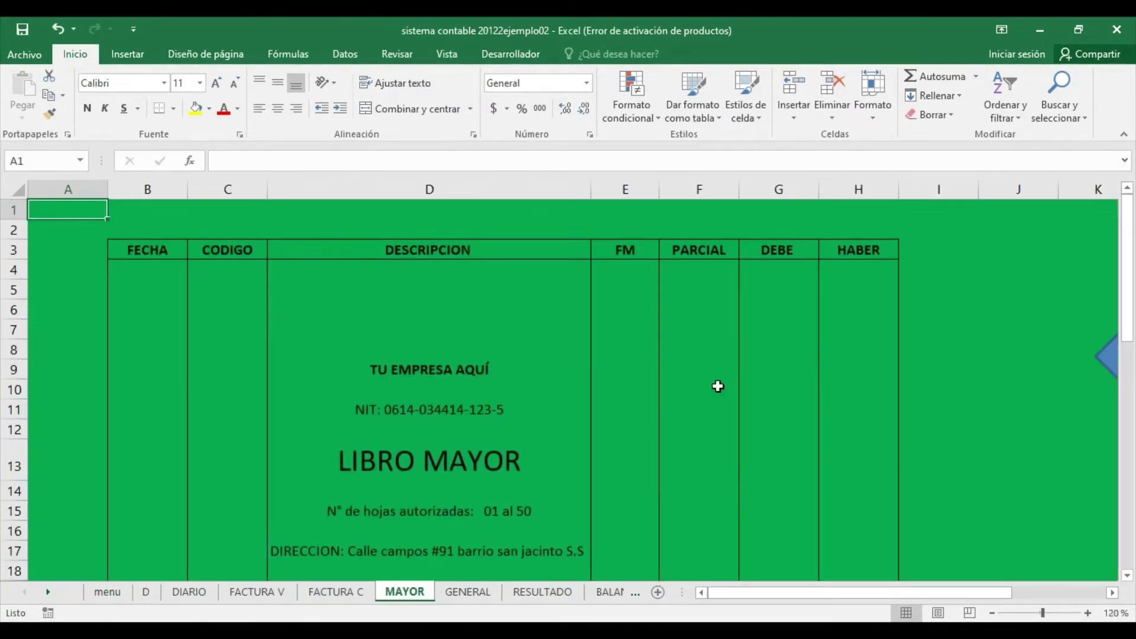
click(1107, 360)
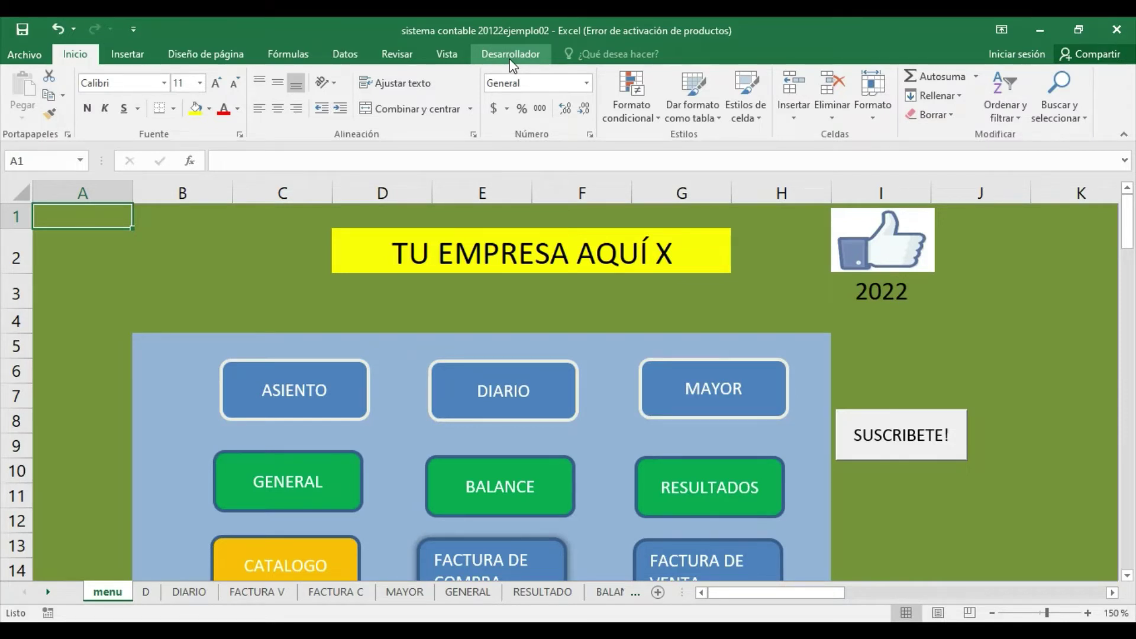
Review the Customize Ribbon page in Excel Options, then close the settings
click(27, 55)
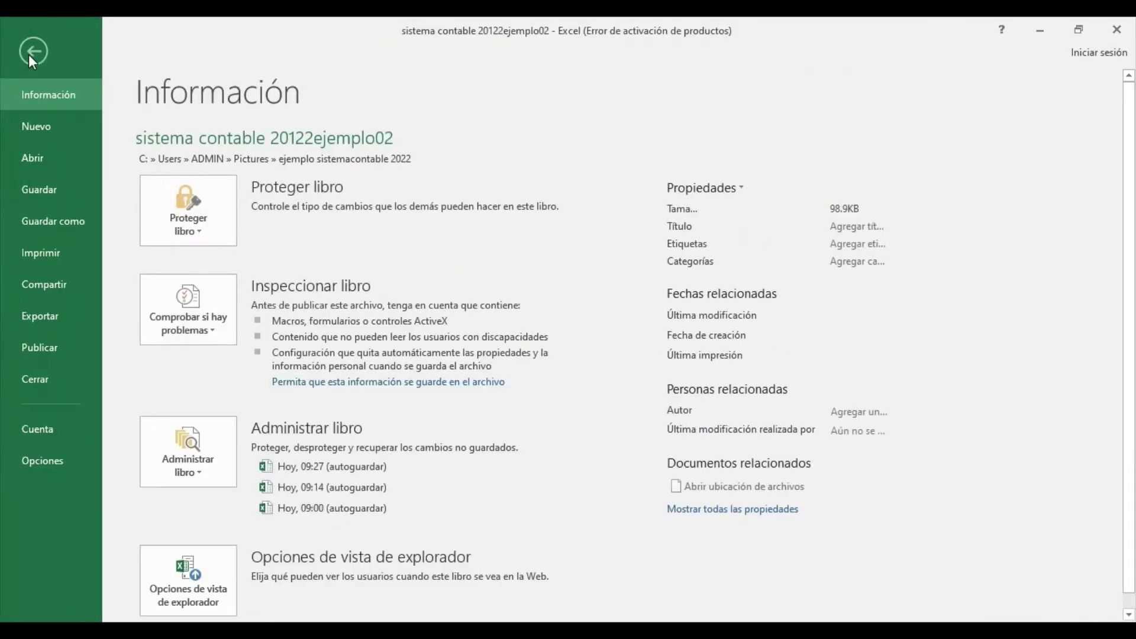
click(40, 460)
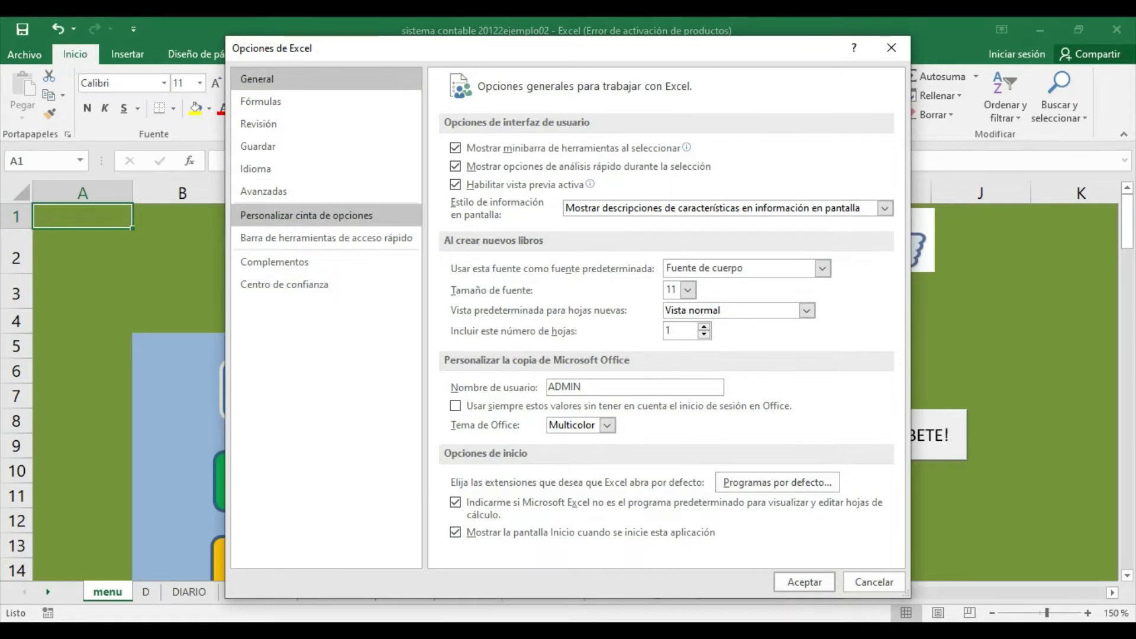
click(307, 215)
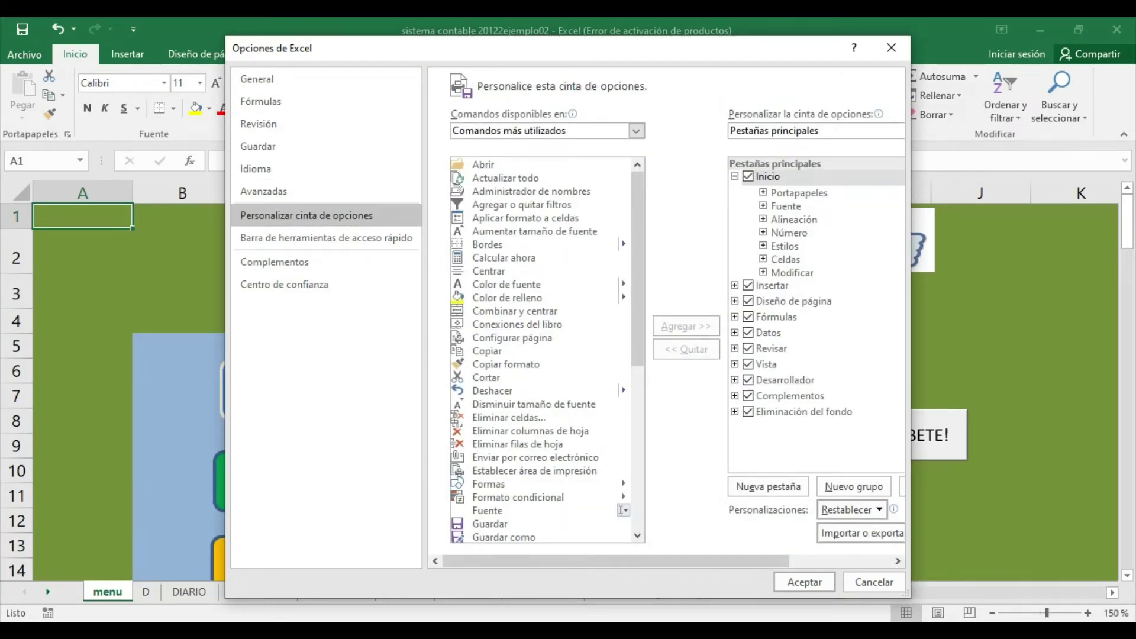
click(796, 583)
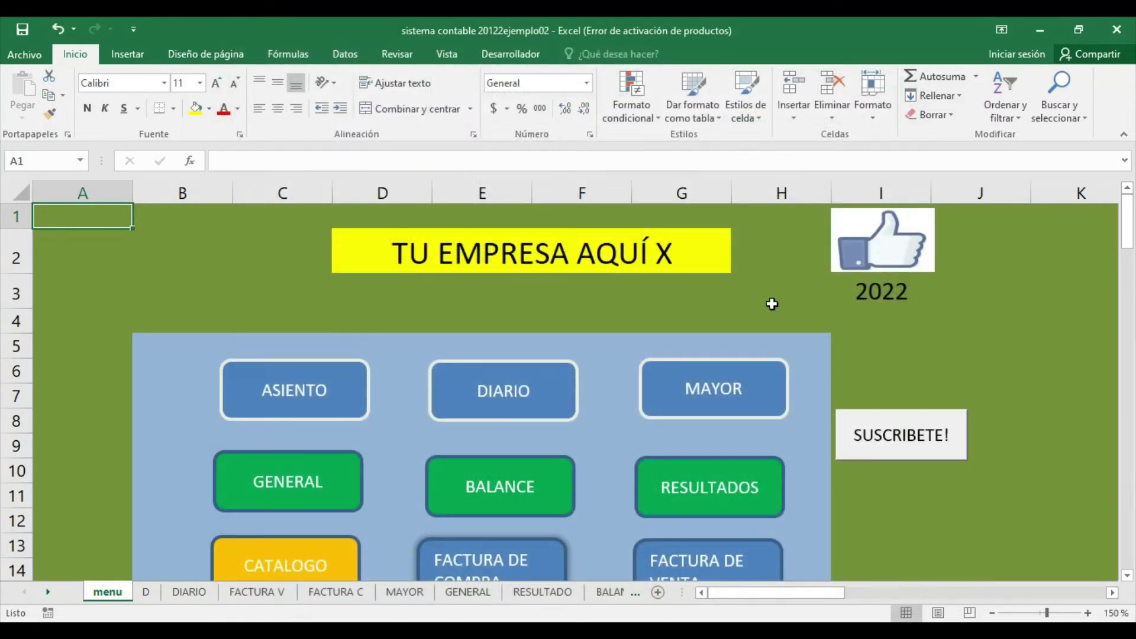
Draw a form-control button below SUSCRIBETE! via Desarrollador > Insertar and label it HOLA
click(523, 64)
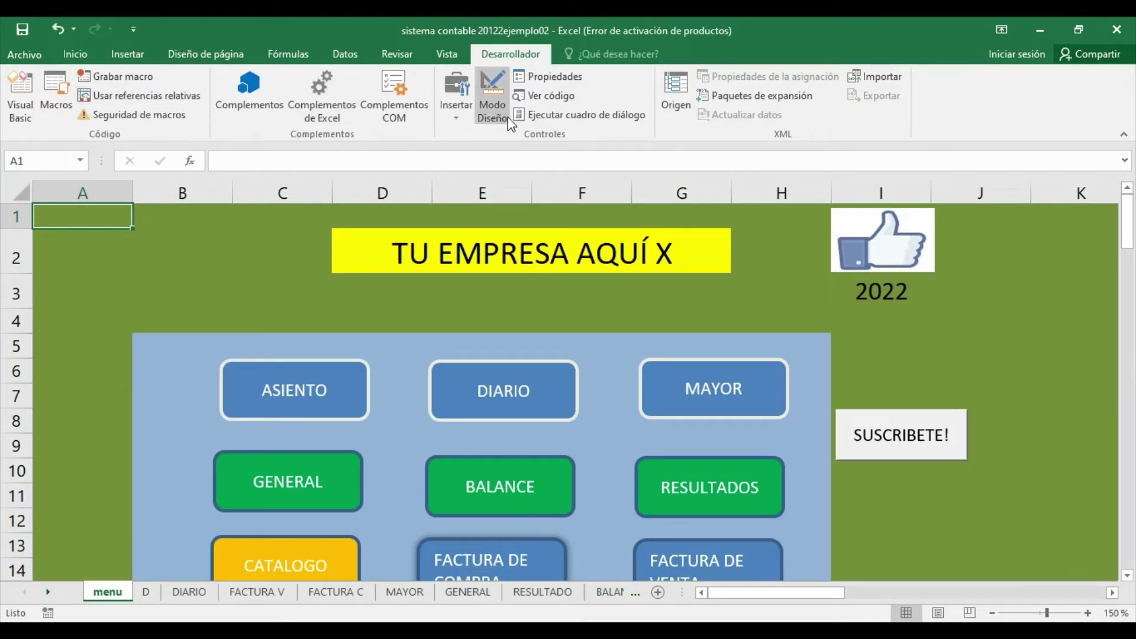
click(456, 100)
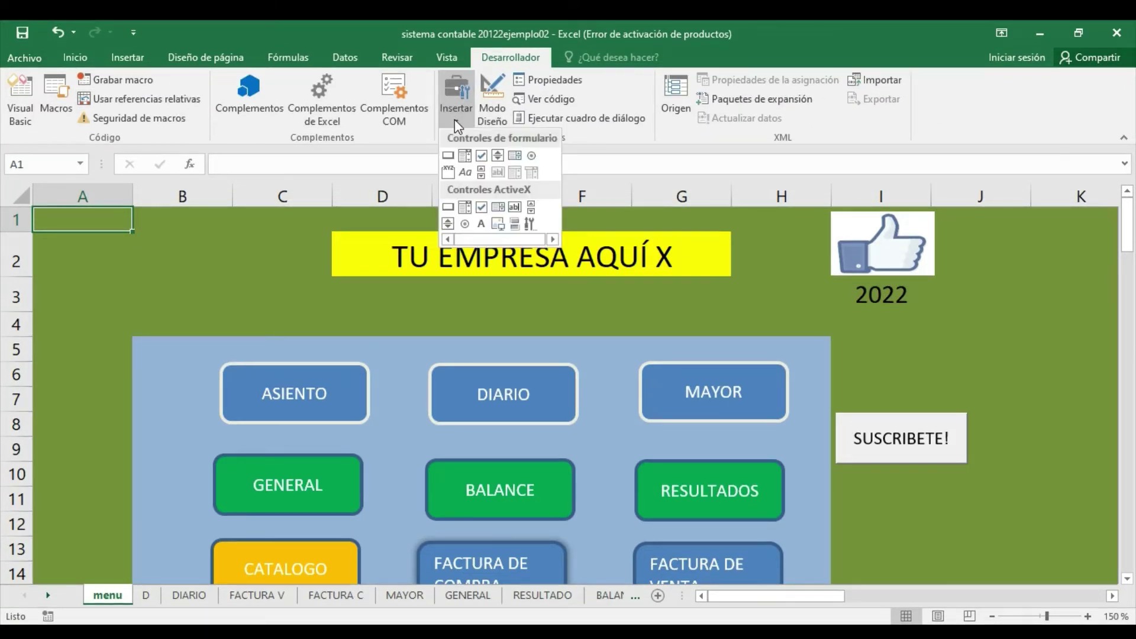
click(448, 155)
drag(856, 484, 958, 535)
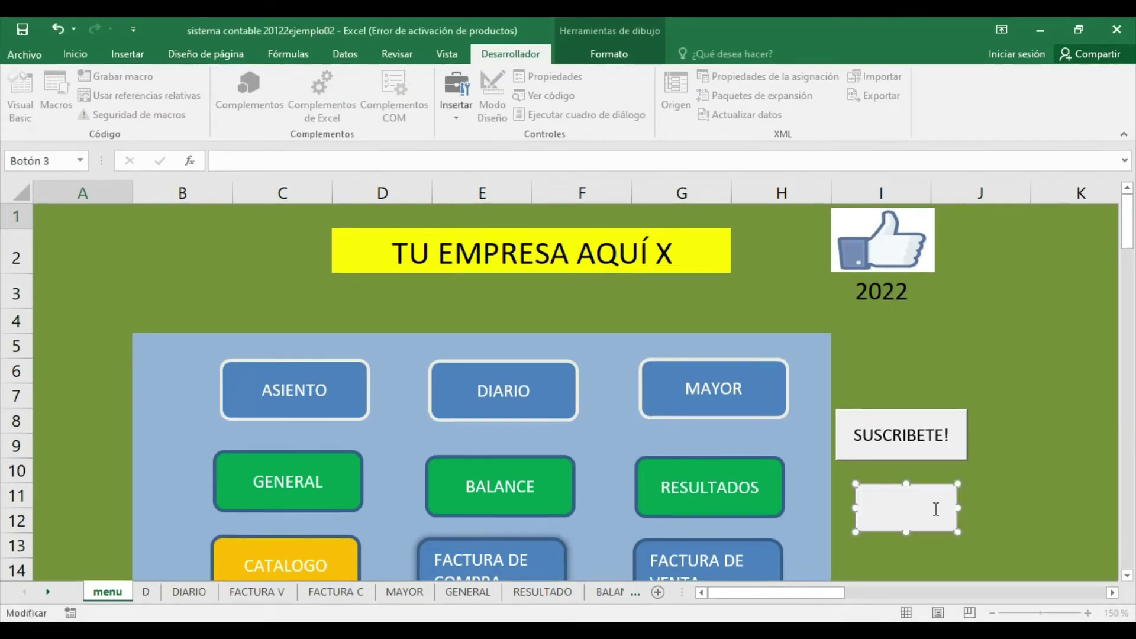
text(HOLA)
click(1072, 507)
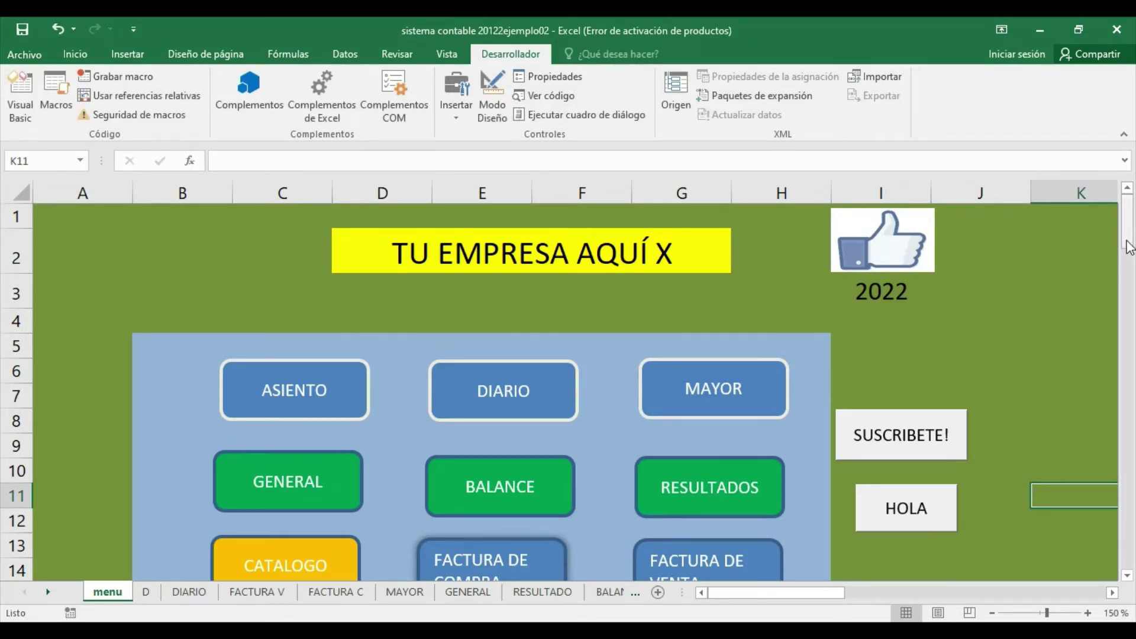
drag(1128, 251, 1128, 259)
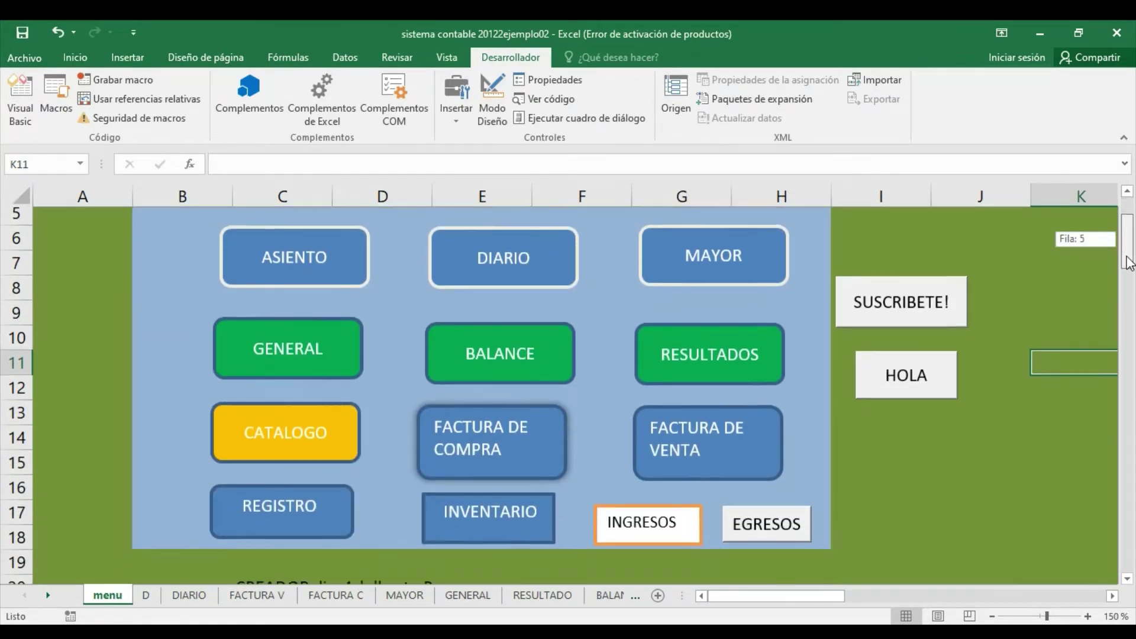
drag(1128, 259, 1128, 262)
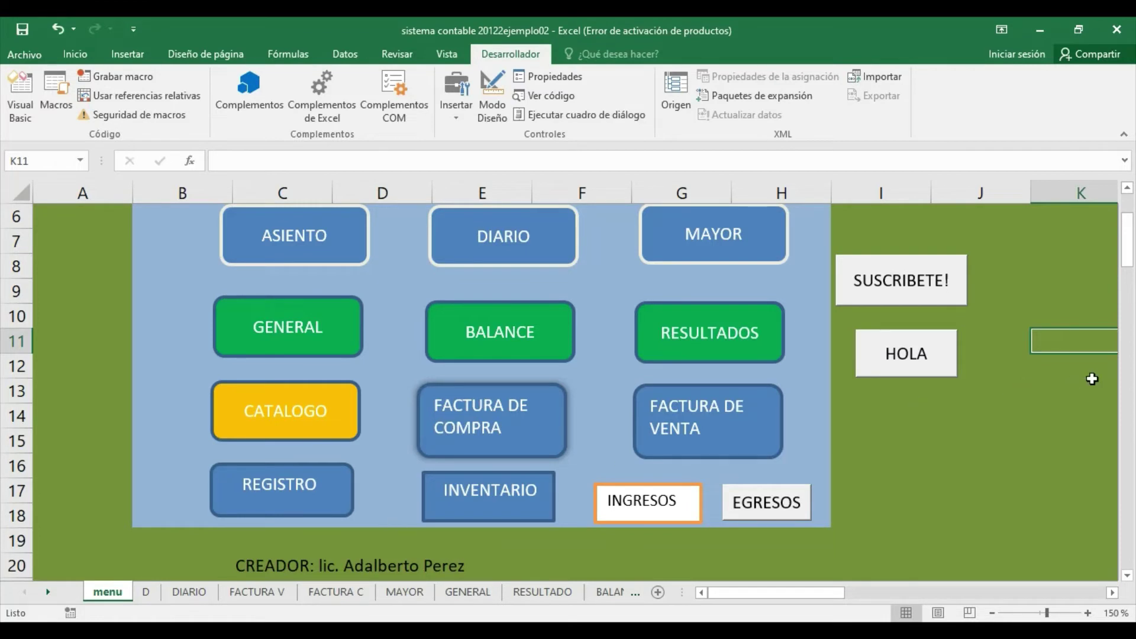
drag(1128, 270, 1129, 260)
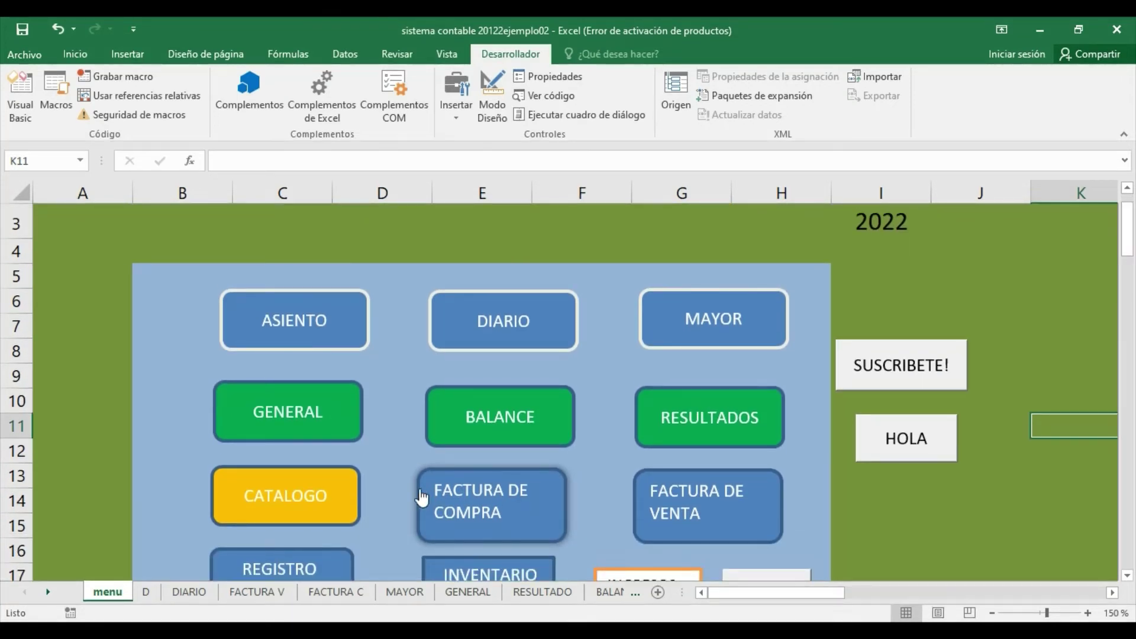
click(142, 596)
scroll(1130, 237, up, 1)
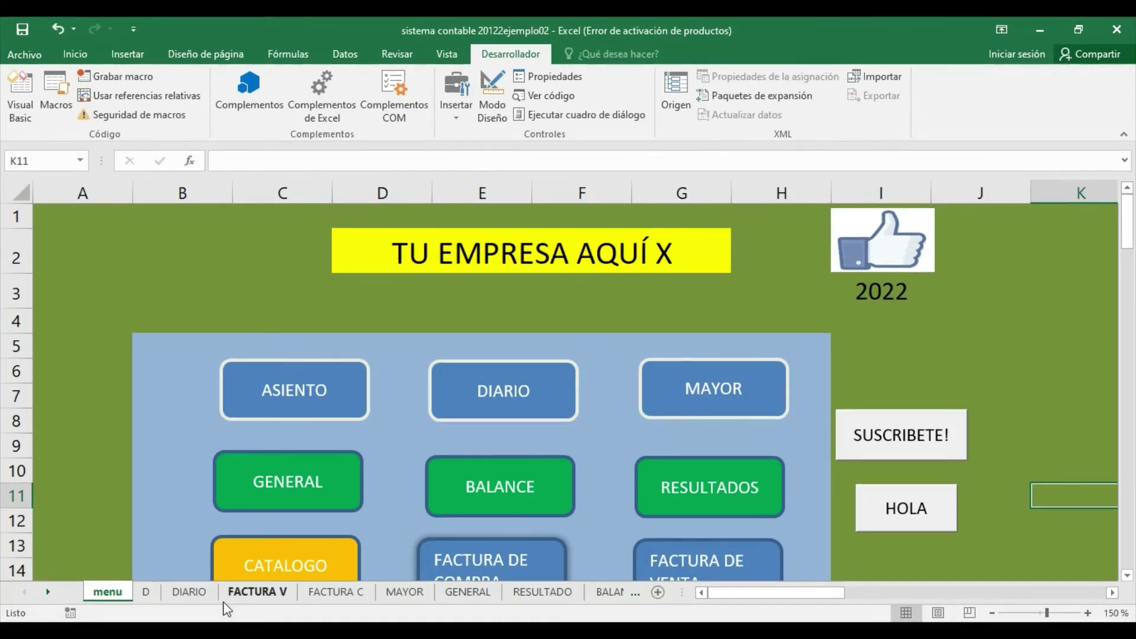
click(290, 411)
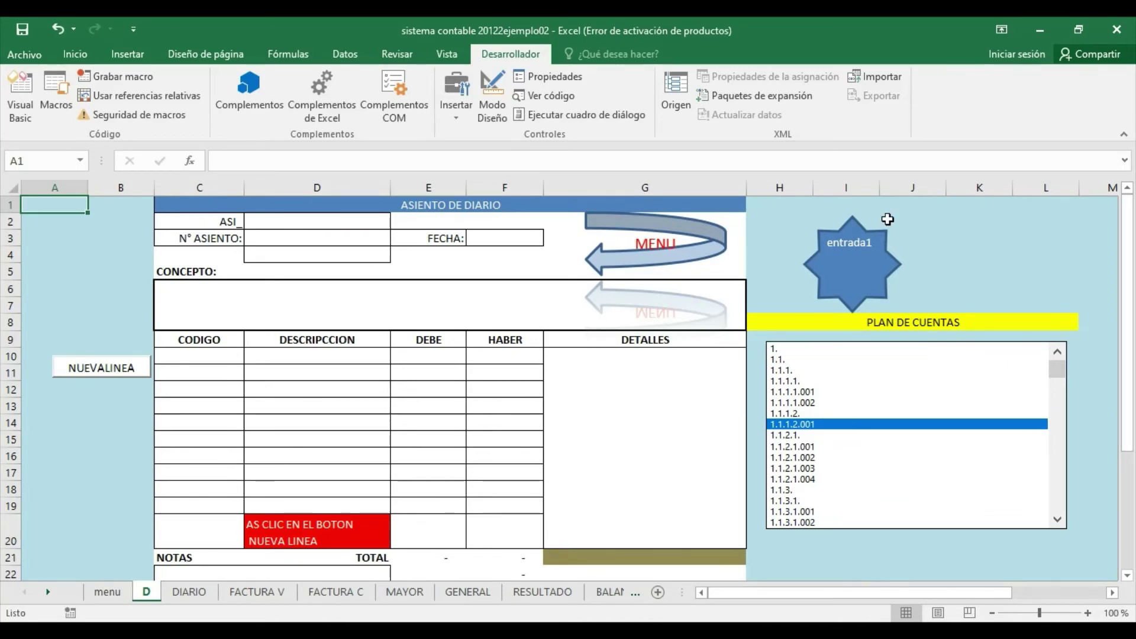
click(868, 248)
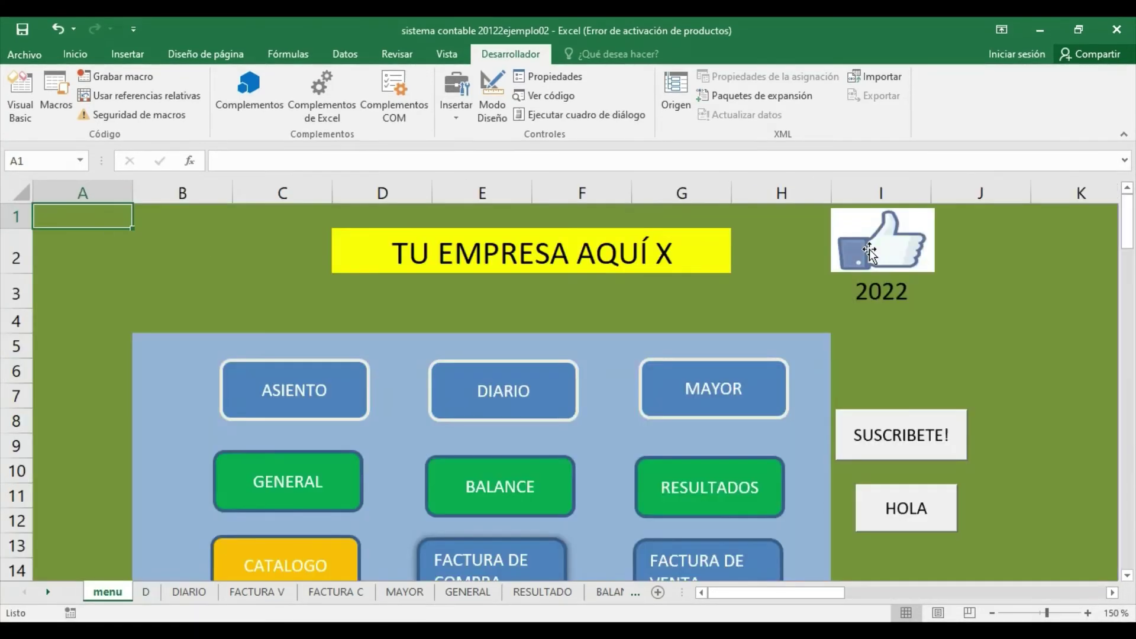
click(500, 408)
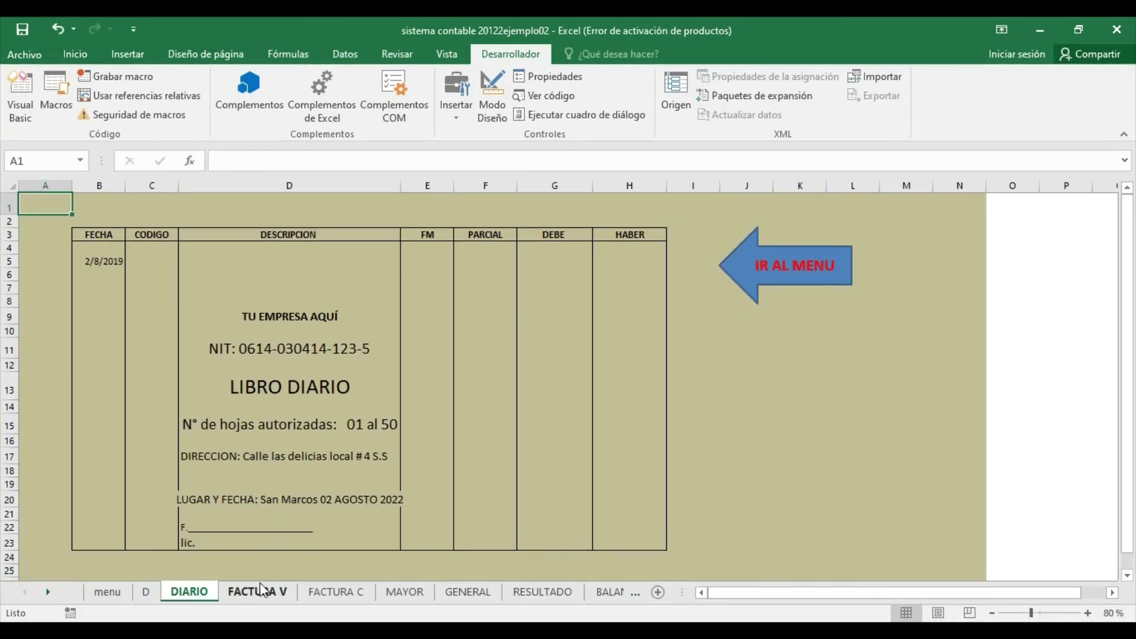
click(793, 270)
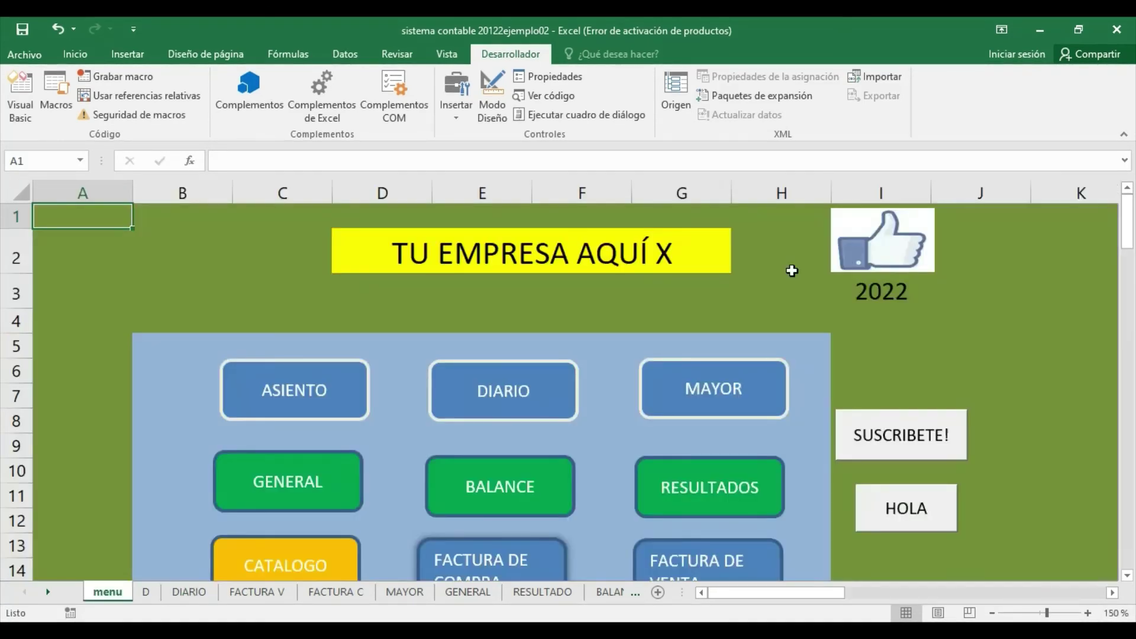
click(258, 596)
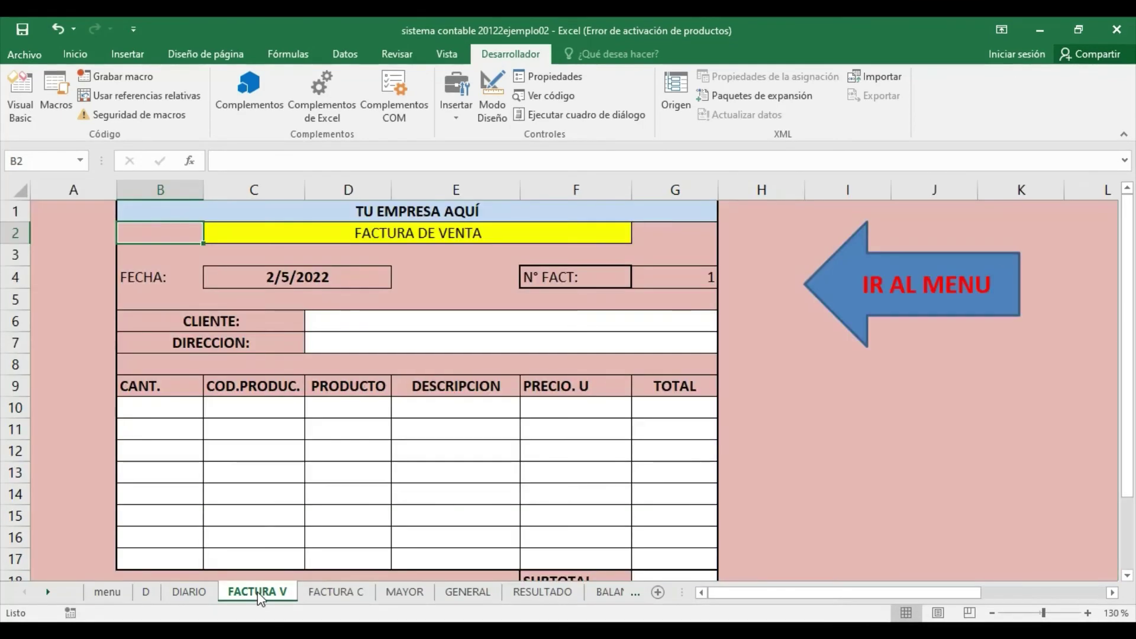
click(508, 330)
mouse_move(1131, 278)
mouse_down()
mouse_move(1128, 362)
mouse_move(1131, 142)
mouse_up()
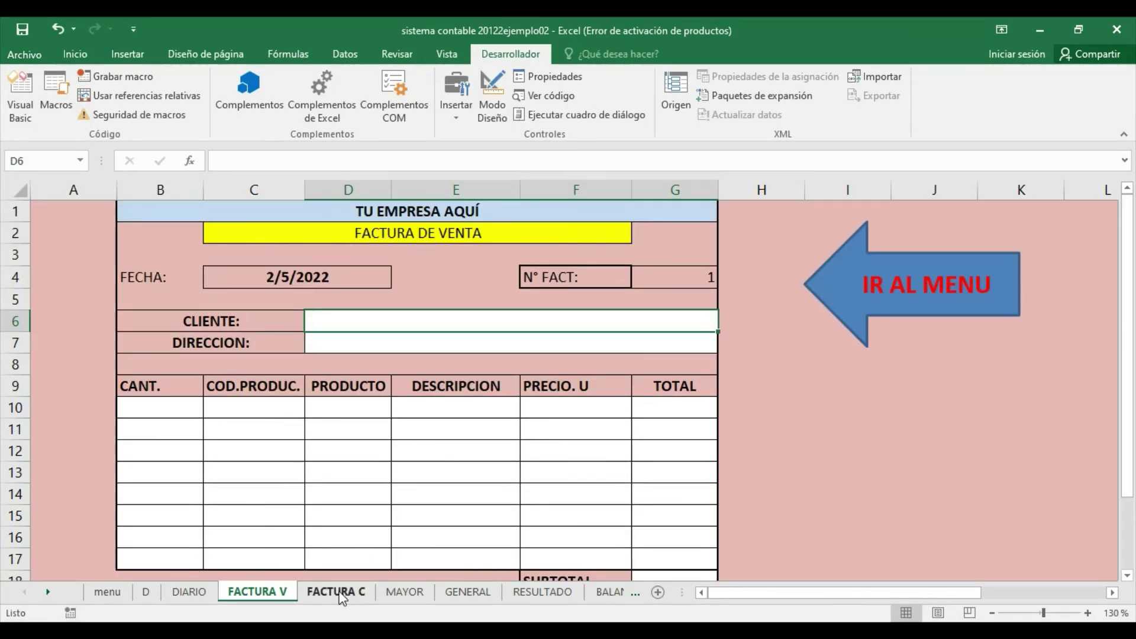
click(340, 593)
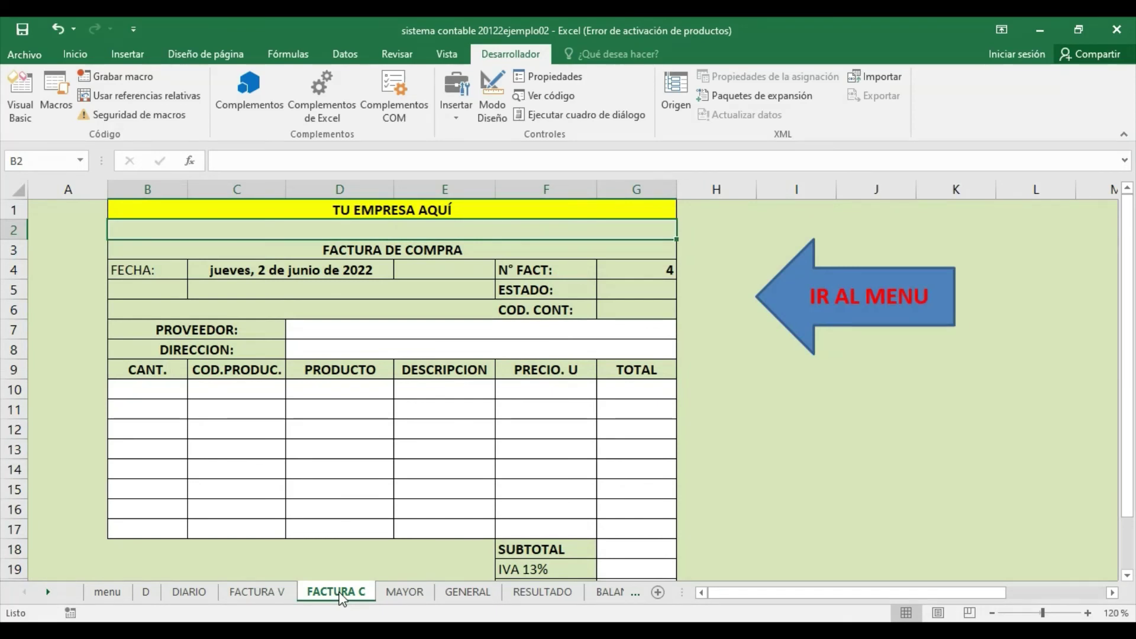